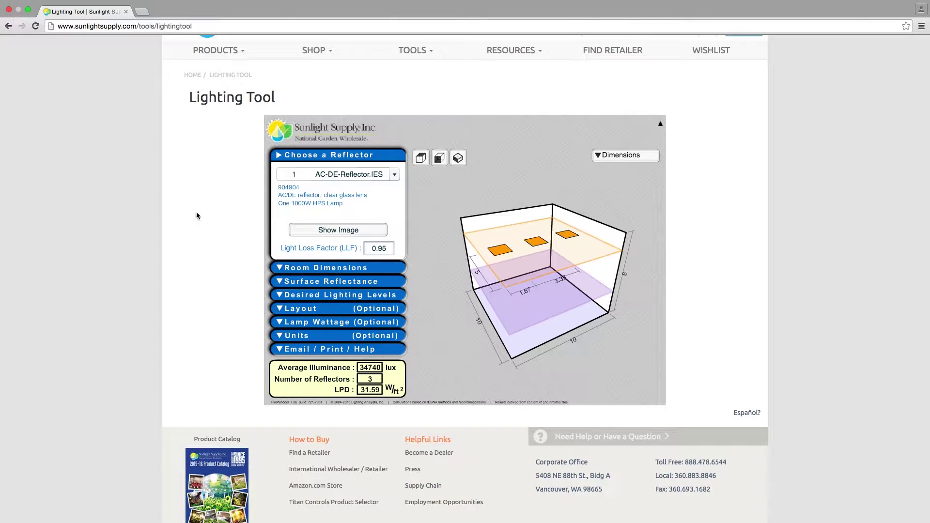
- Switch the reflector to DE-Boss-Reflector.IES, item code 904934, with a 1000W HPS lamp
click(325, 156)
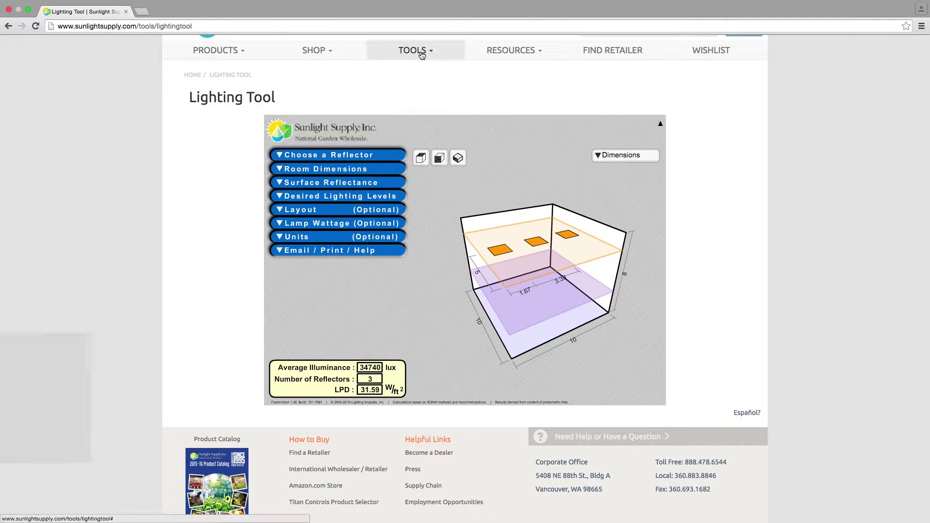
mouse_move(415, 51)
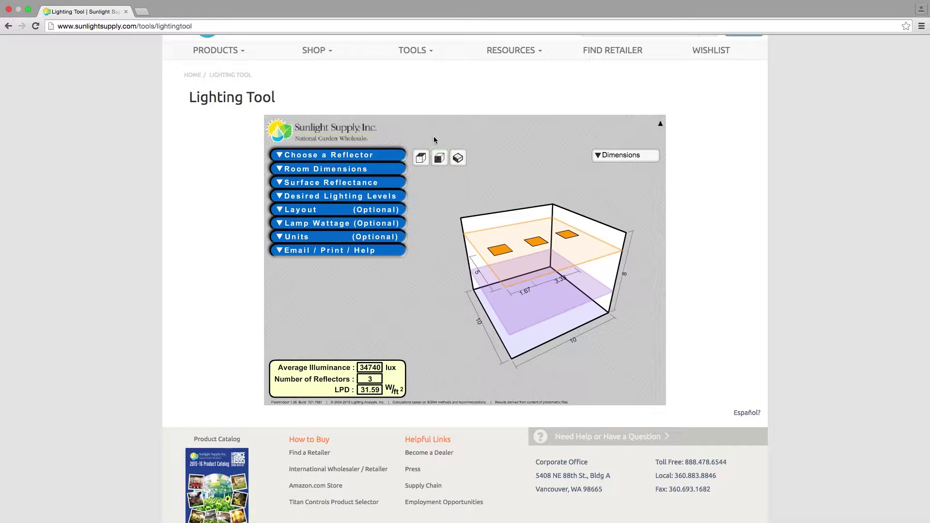
click(282, 156)
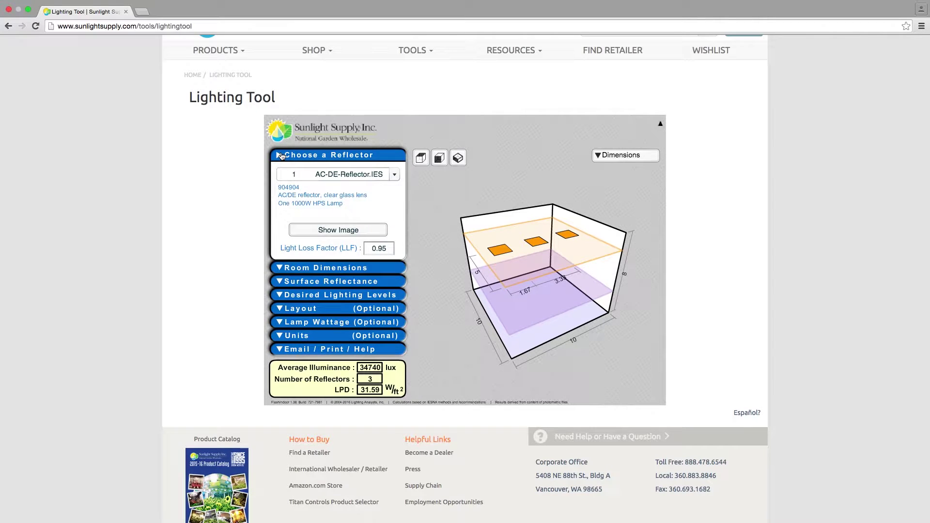
click(397, 175)
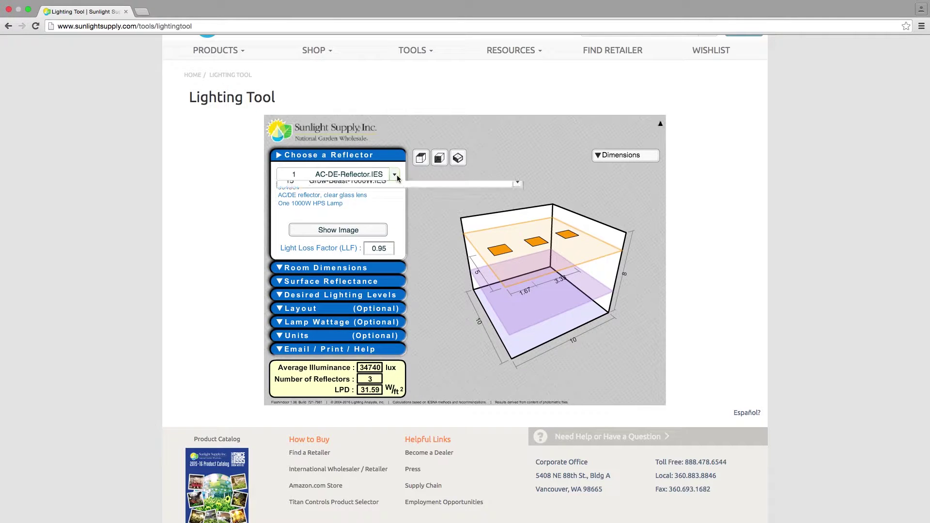
mouse_move(517, 202)
mouse_down()
mouse_move(514, 315)
mouse_move(519, 194)
mouse_up()
click(349, 270)
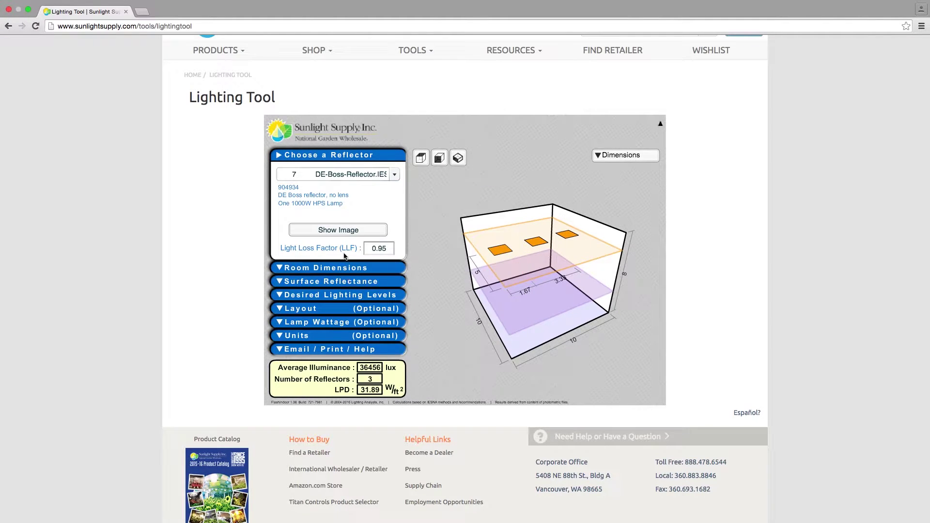
drag(303, 188, 279, 186)
click(295, 203)
- View the DE Boss reflector photo enlarged, then close the Luminaire Image popup
click(346, 231)
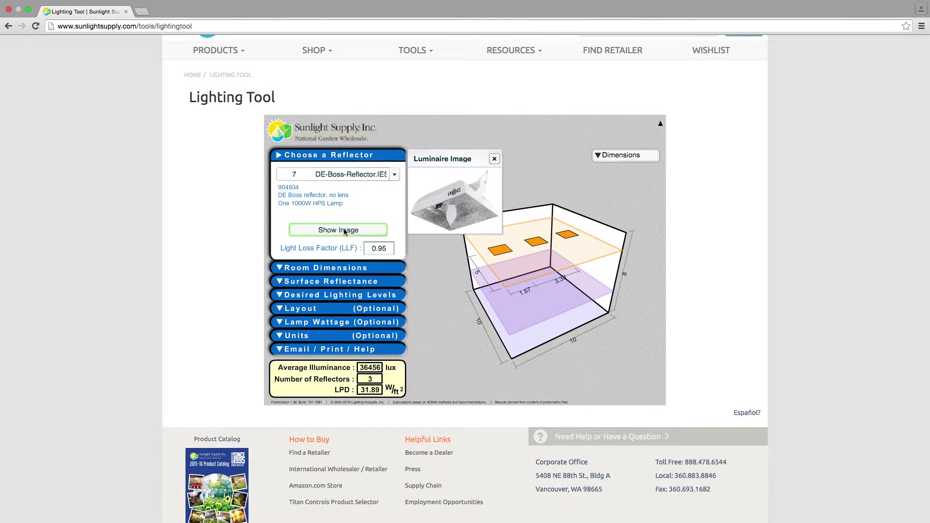
mouse_move(503, 233)
mouse_down()
mouse_move(592, 315)
mouse_move(511, 240)
mouse_up()
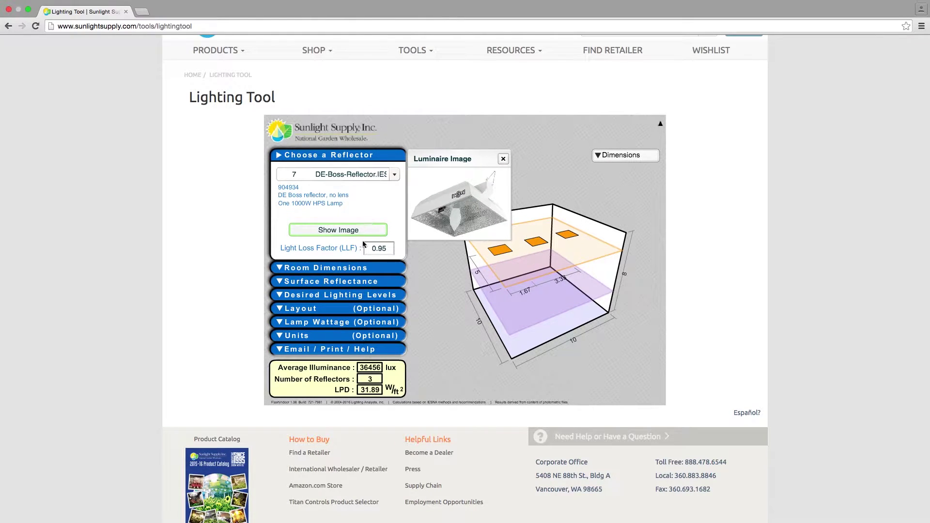
click(387, 249)
click(503, 159)
click(395, 208)
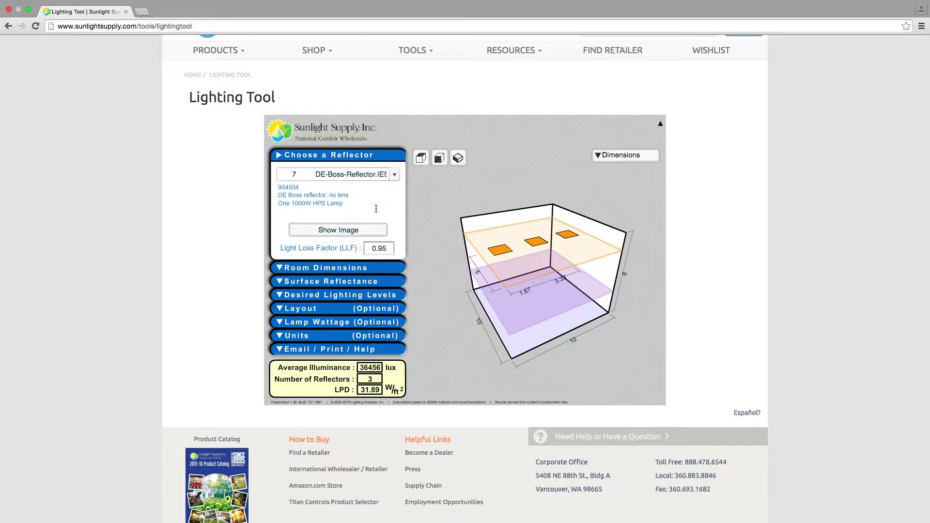
click(321, 271)
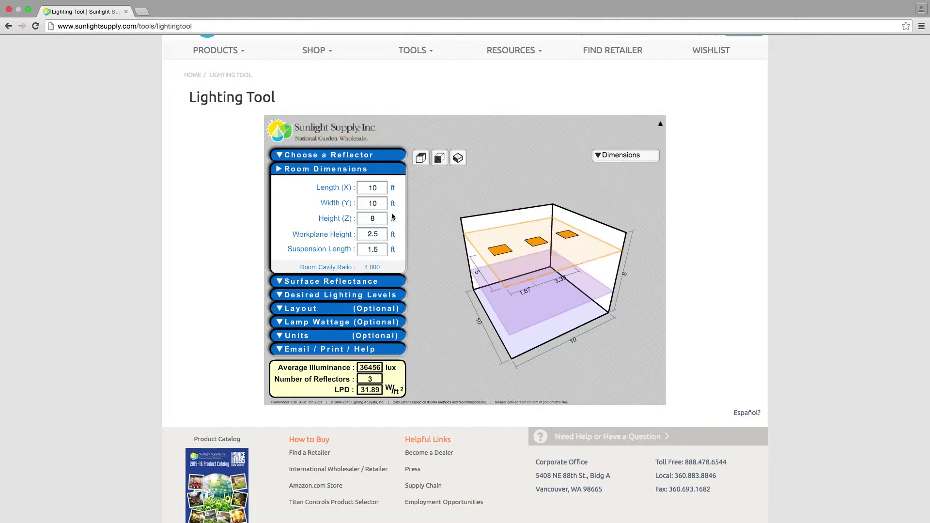
- Set the room length to 40 ft, width to 20 ft and height to 10 ft
double_click(379, 187)
text(40)
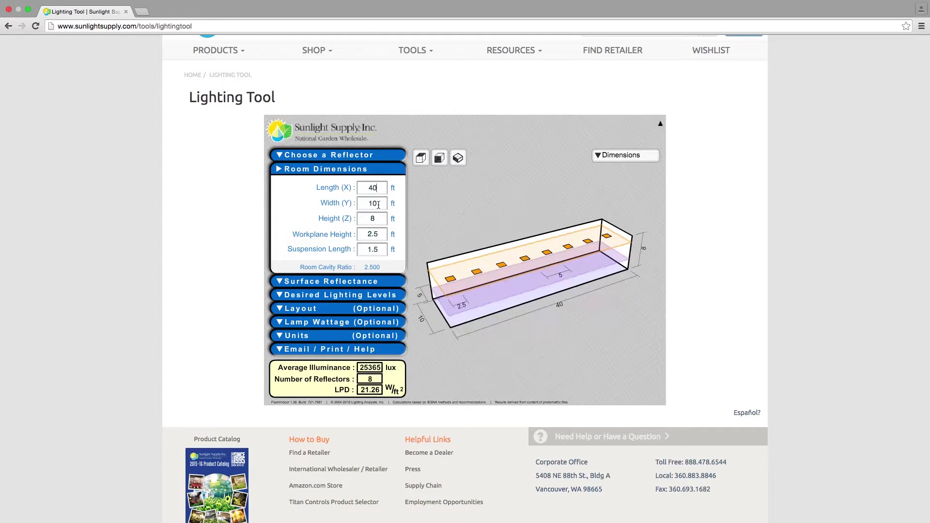
click(380, 204)
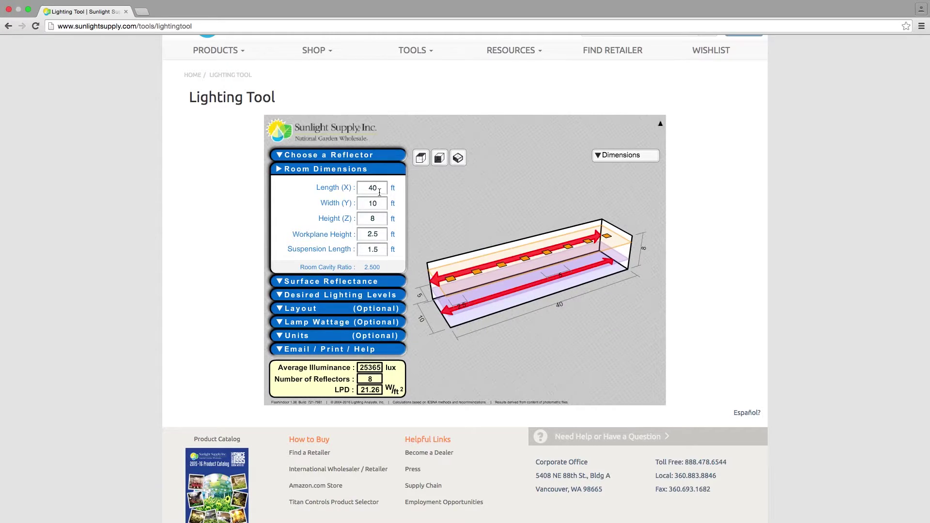
drag(380, 204, 354, 203)
text(20)
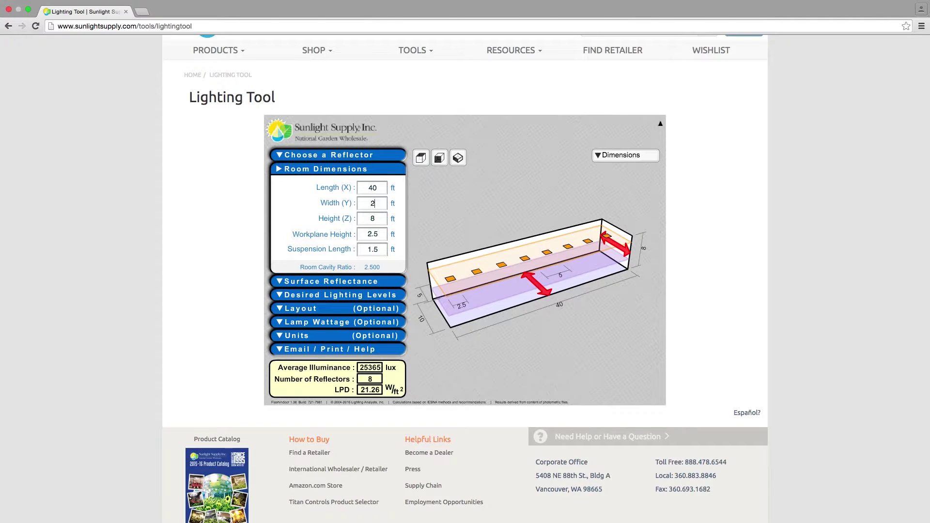
click(374, 219)
drag(374, 219, 352, 219)
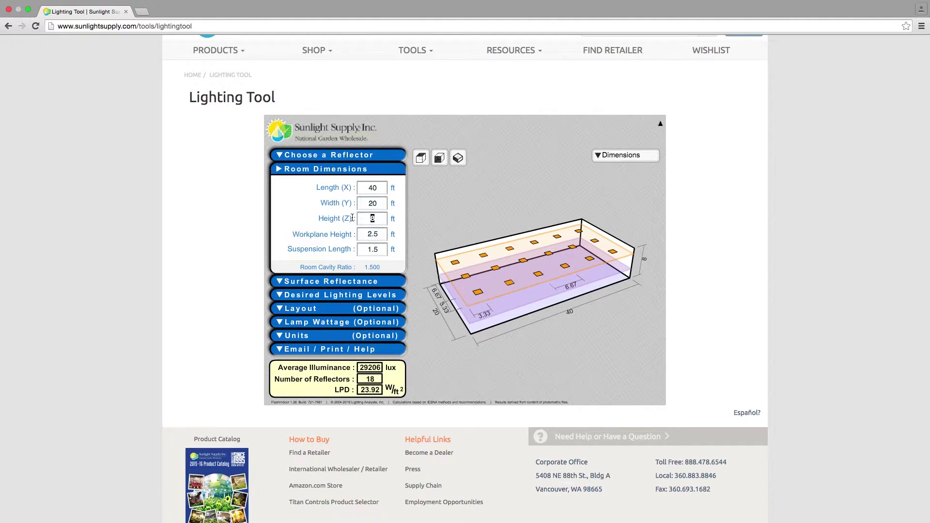
text(10)
key(Tab)
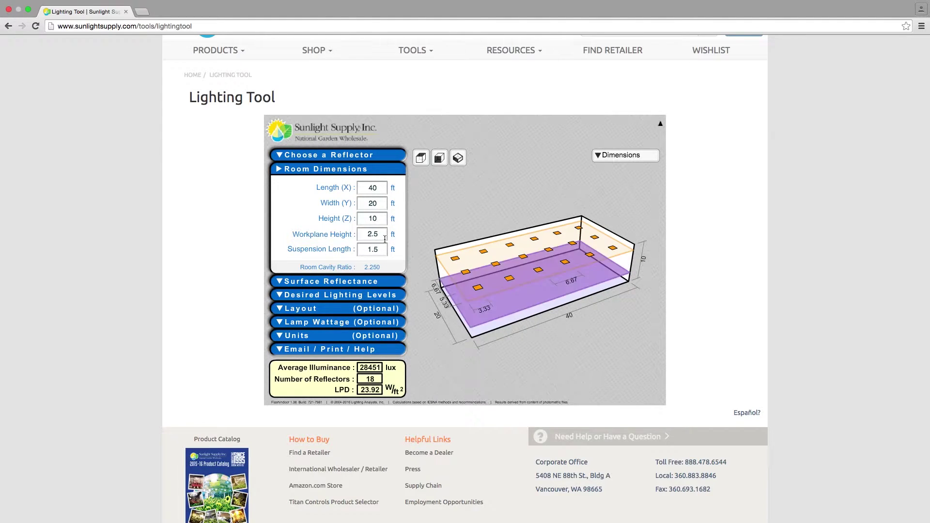
- Change the workplane height from 2.5 ft to 3 ft
drag(384, 234, 352, 234)
text(3)
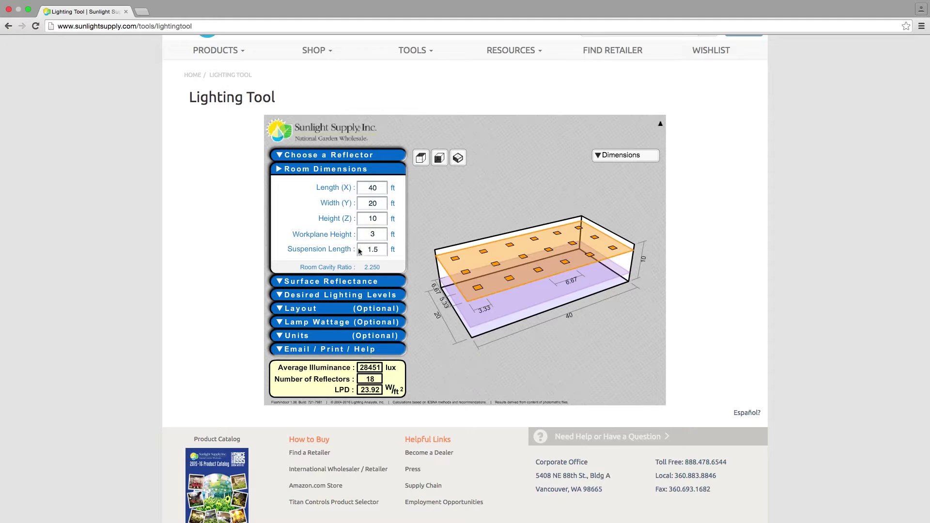
click(376, 219)
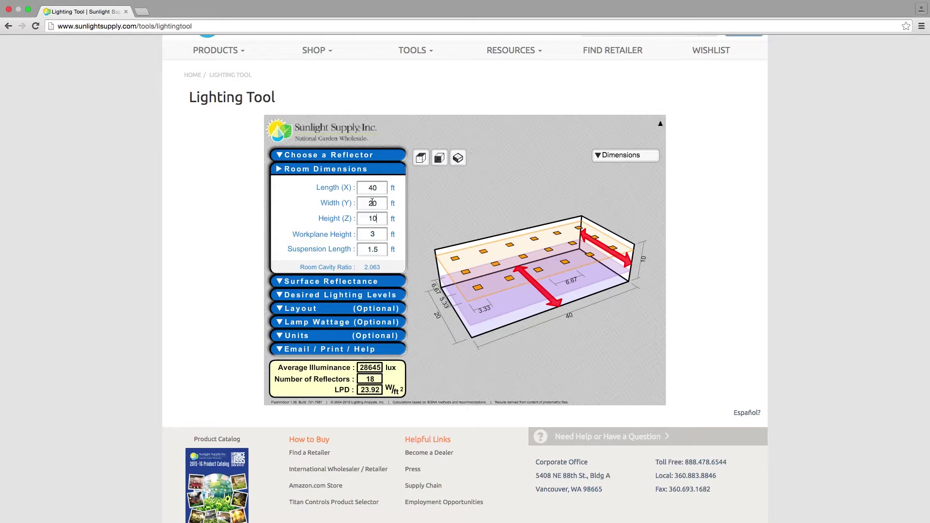
click(381, 251)
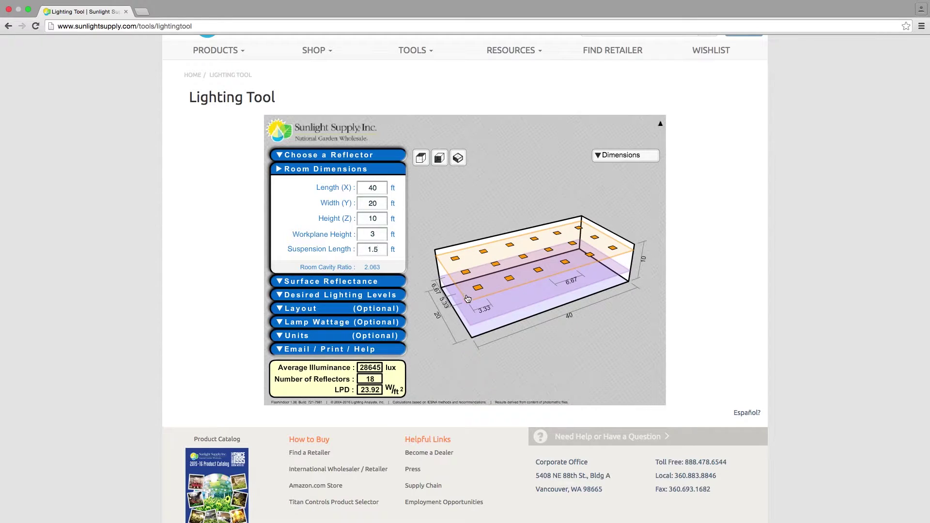
click(438, 158)
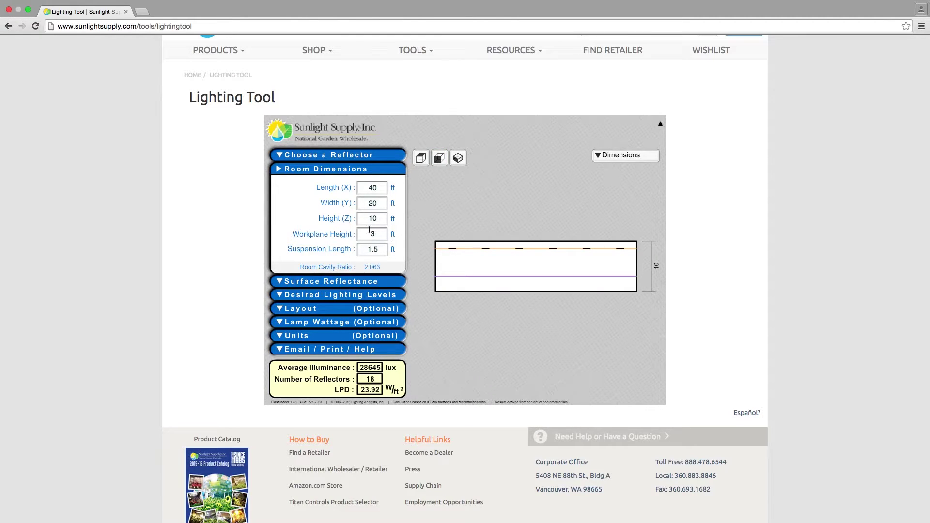
- Check the top and 3D views, expand Surface Reflectance, and open the Lighting Layout Tool Help page
click(421, 160)
click(315, 283)
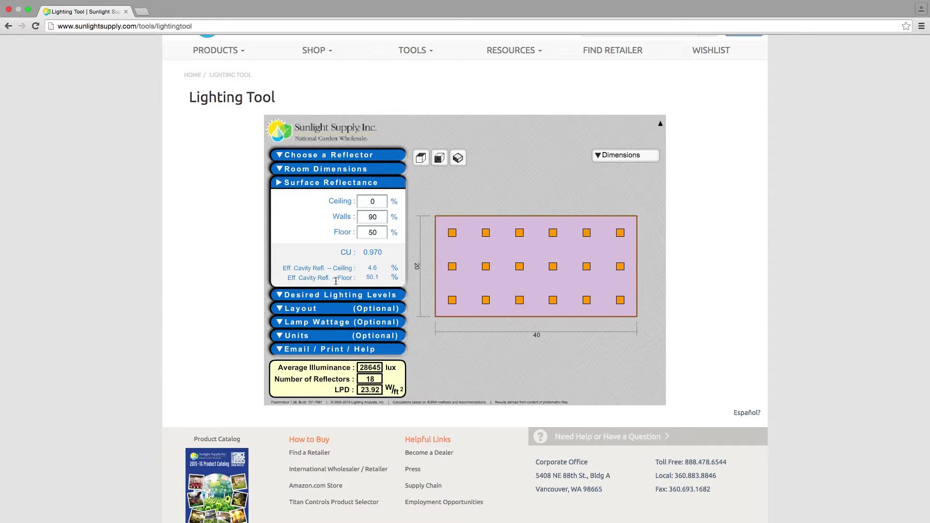
click(457, 158)
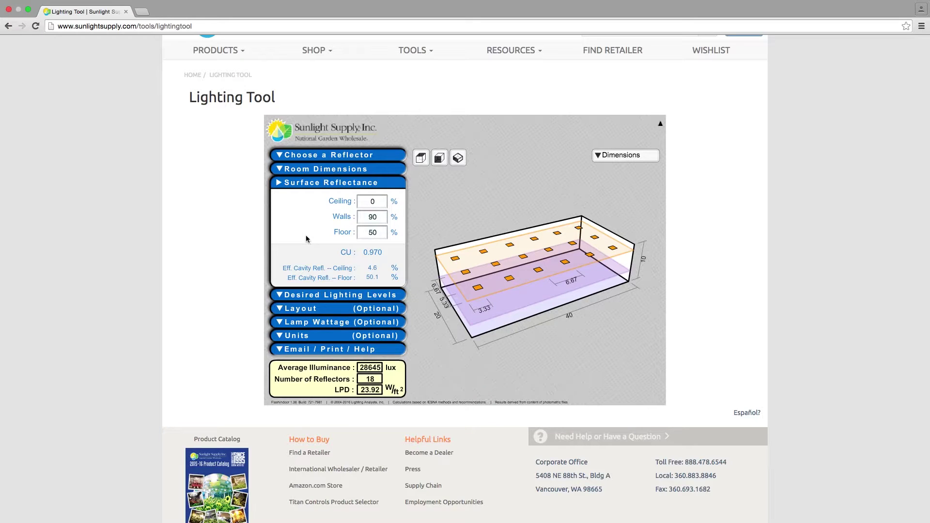
click(314, 352)
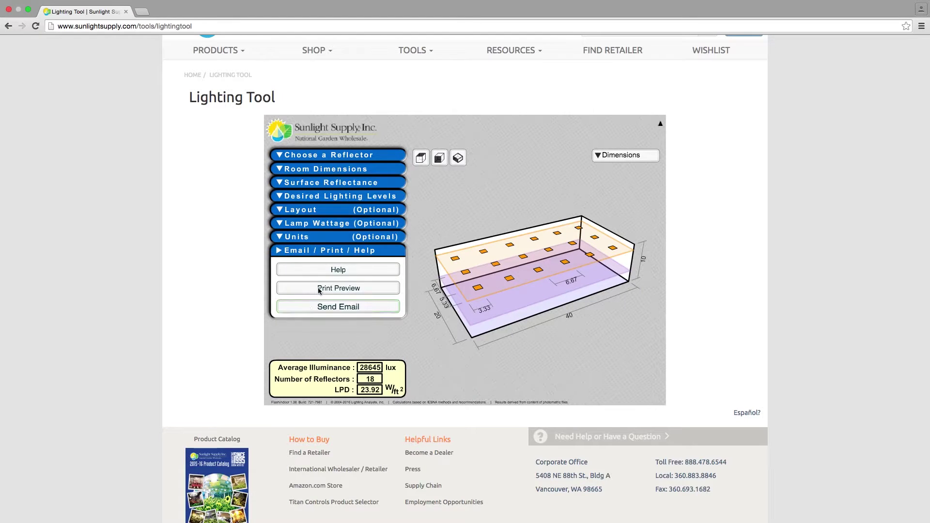
click(344, 269)
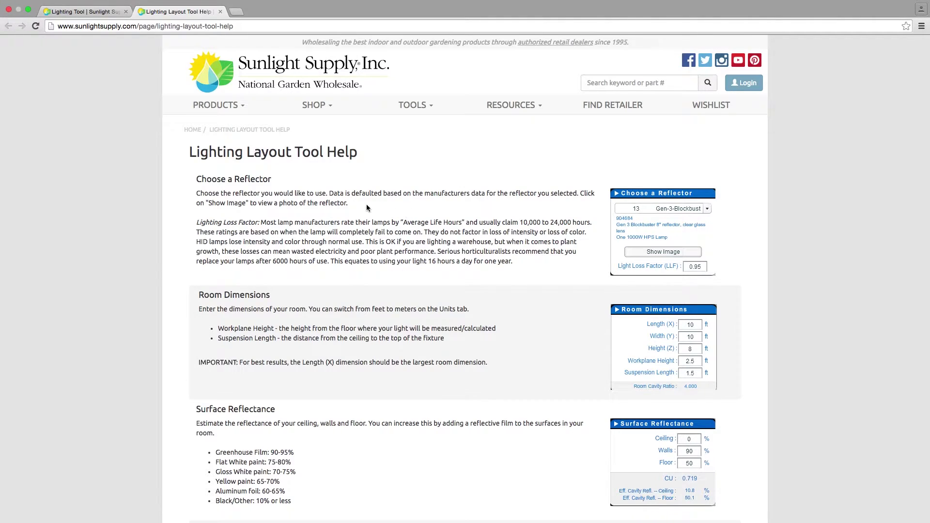
- Read the Help page's Surface Reflectance section, then show ceiling 0%, walls 90%, floor 50% in the tool
scroll(366, 208, down, 5)
scroll(367, 208, down, 1)
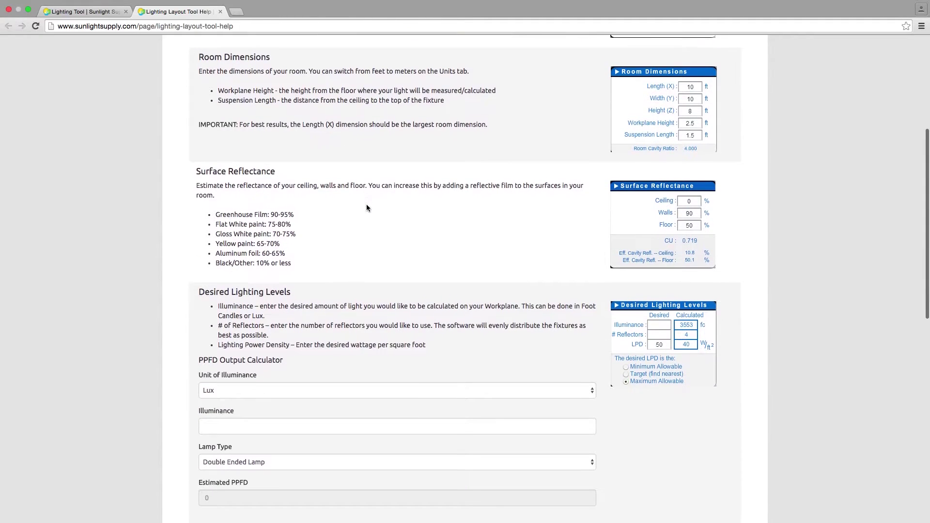
drag(197, 171, 281, 172)
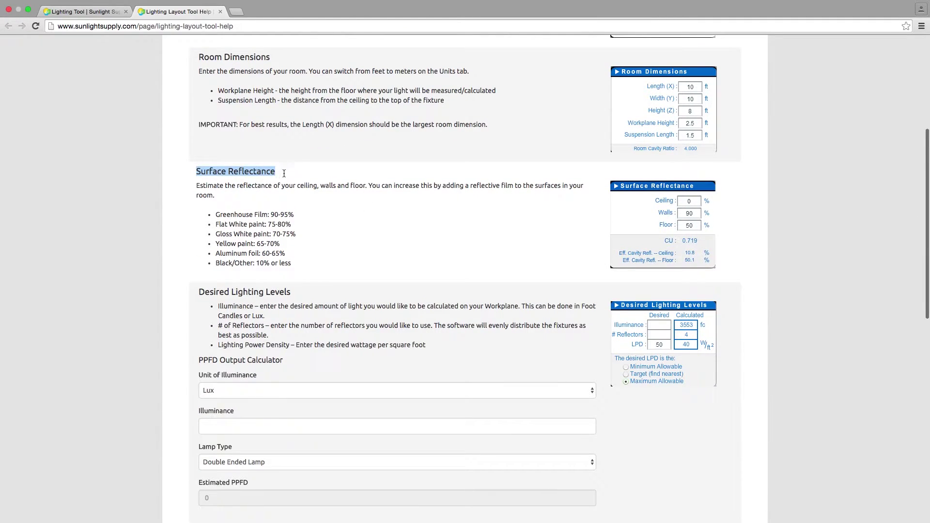
click(281, 173)
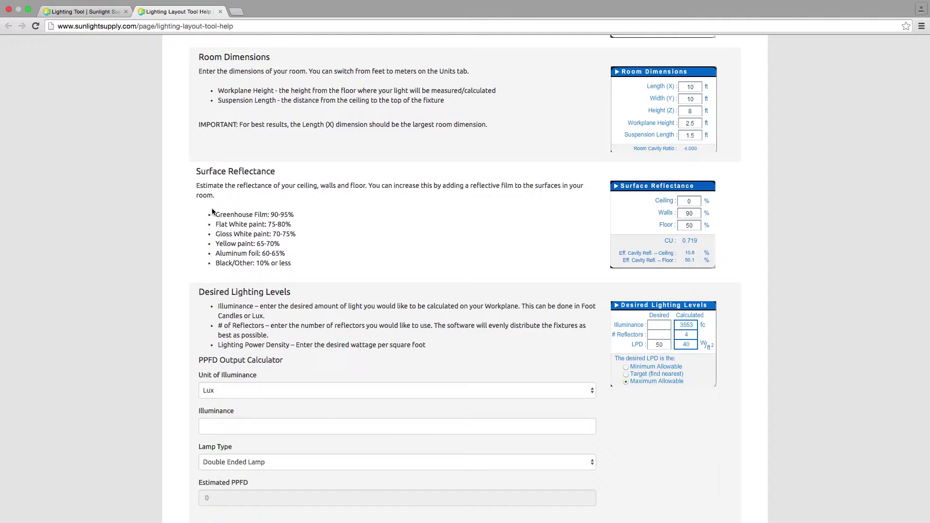
click(83, 12)
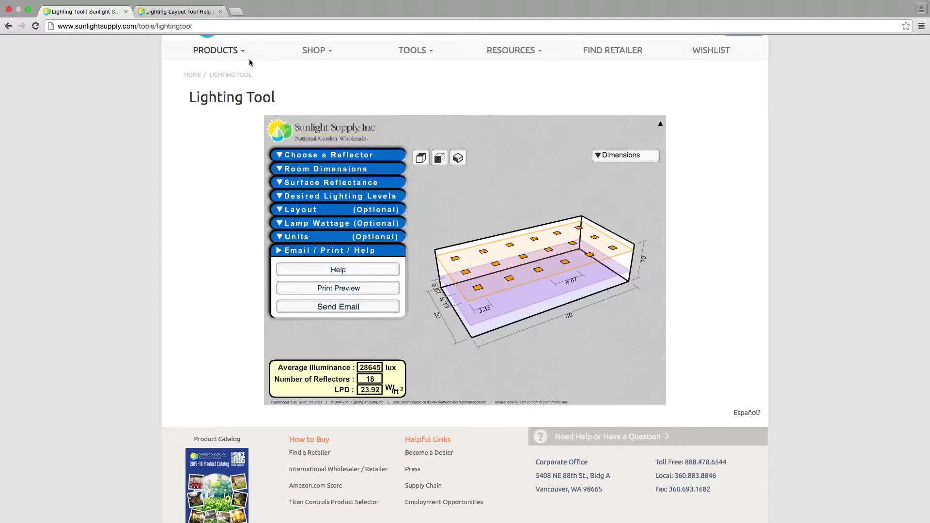
click(303, 182)
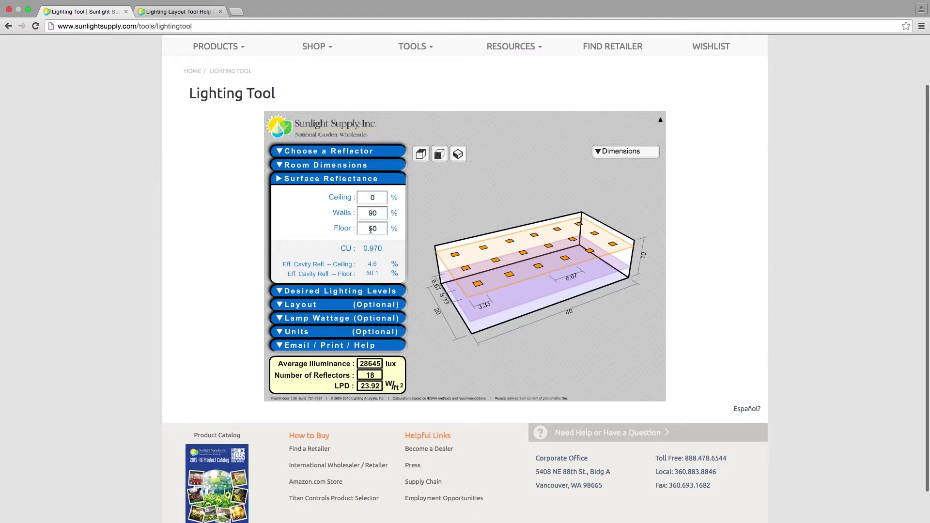
- Expand Desired Lighting Levels, showing 25000 lux desired against 28645 lux calculated with 18 reflectors
click(333, 291)
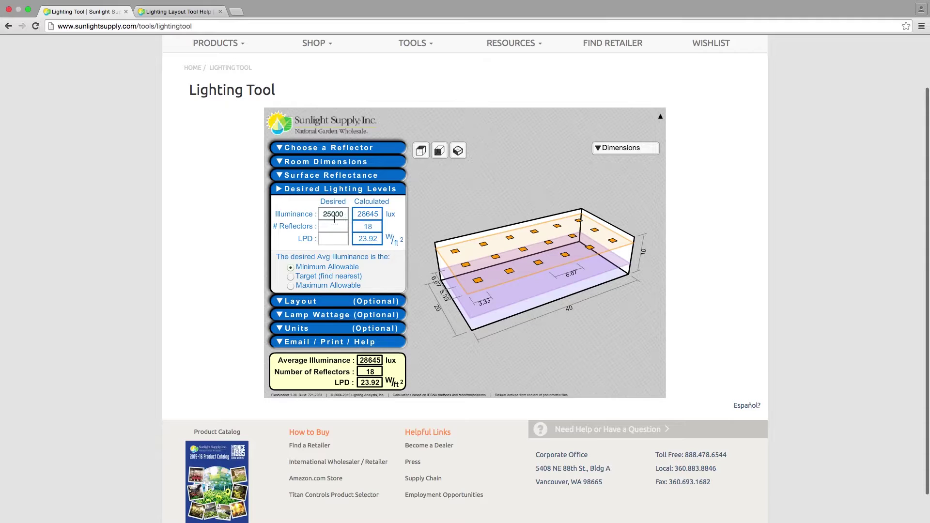
scroll(334, 220, up, 1)
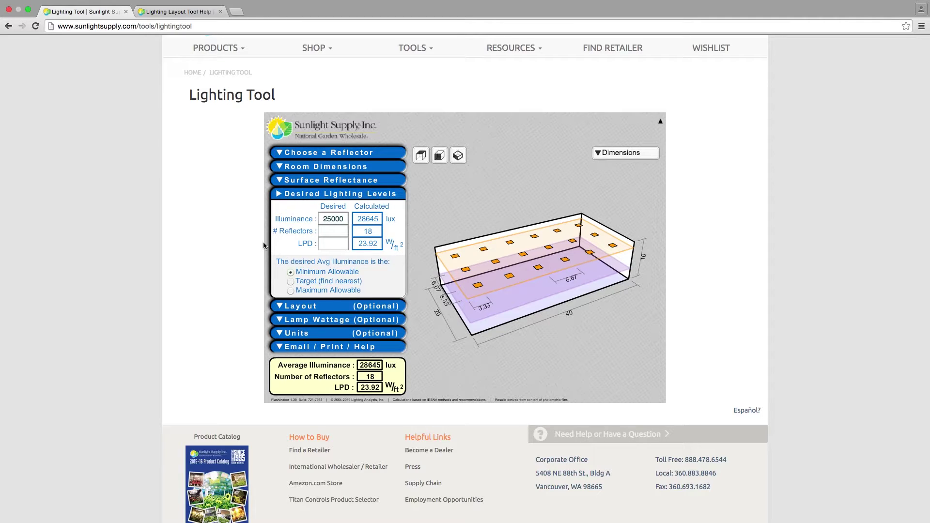
- Enter 45000 lux as the illuminance in the Help page's PPFD Output Calculator
click(172, 15)
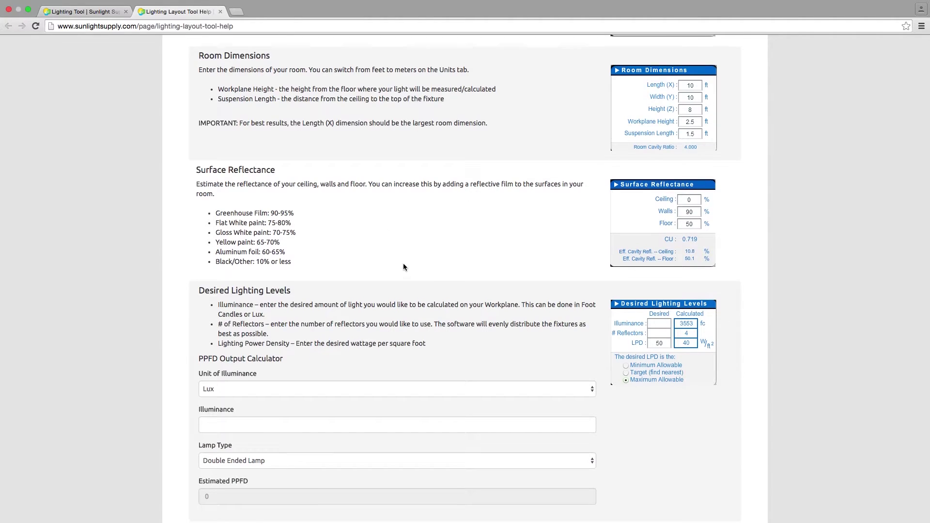
scroll(403, 263, down, 5)
scroll(403, 263, down, 2)
click(244, 223)
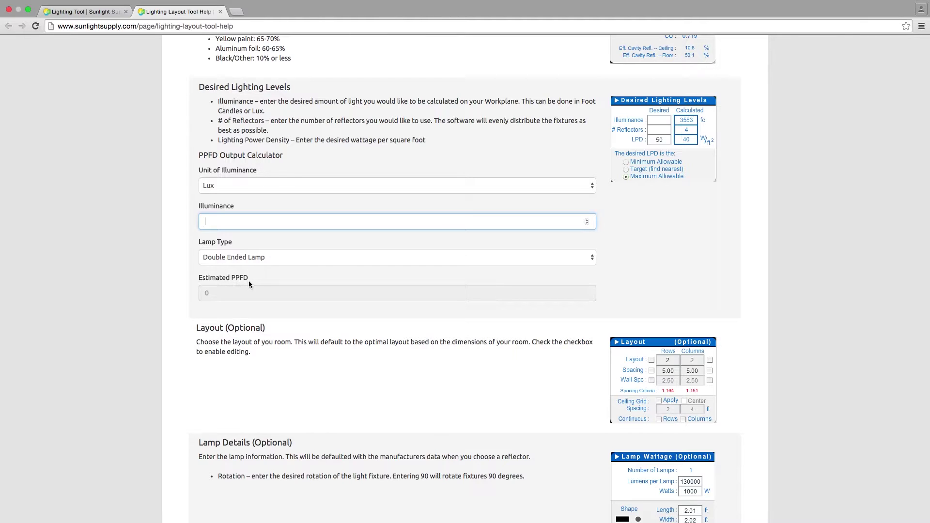
click(218, 218)
text(45000)
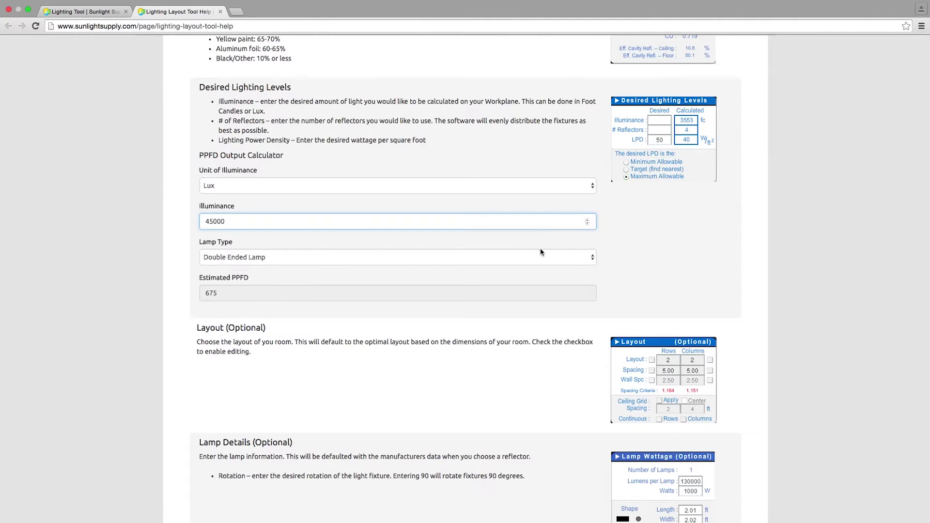
- Compare PPFD for HPS, MH and CDM lamps, settling on Double Ended Lamp at 675
click(593, 257)
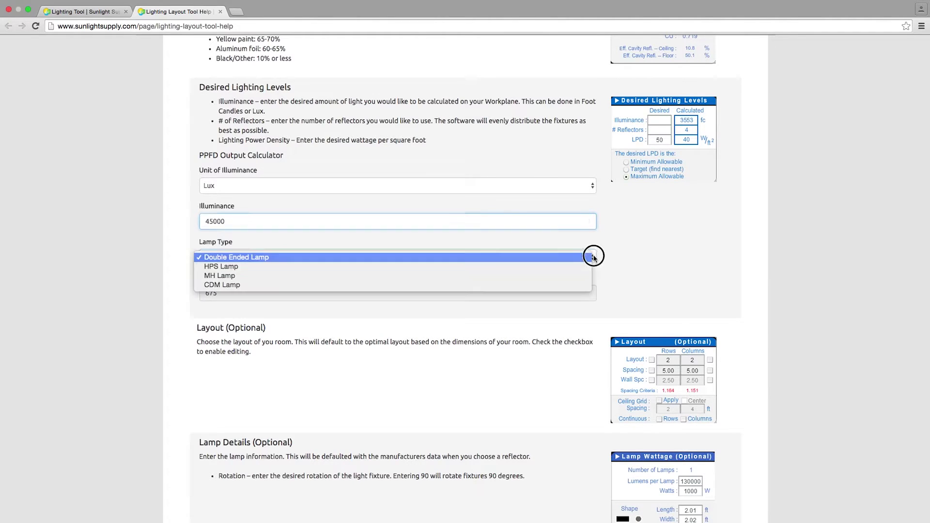
click(252, 266)
click(243, 255)
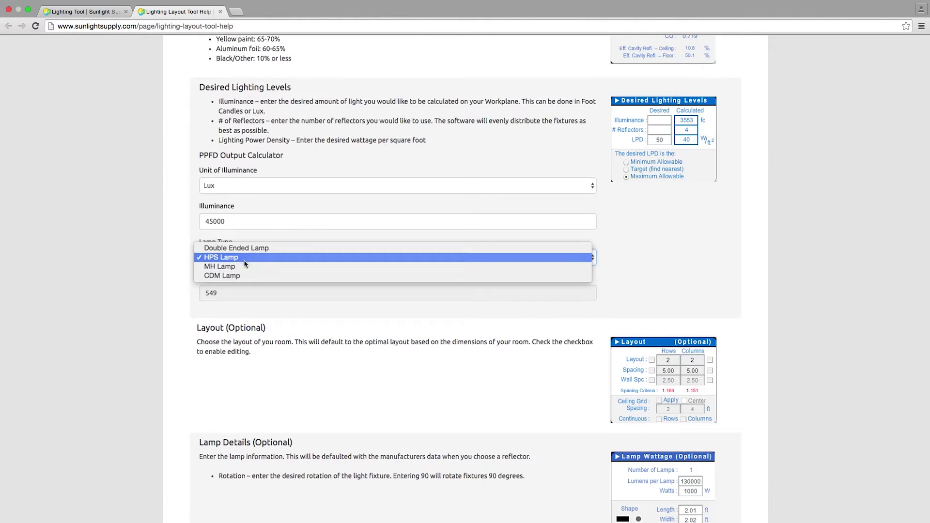
click(242, 264)
click(245, 262)
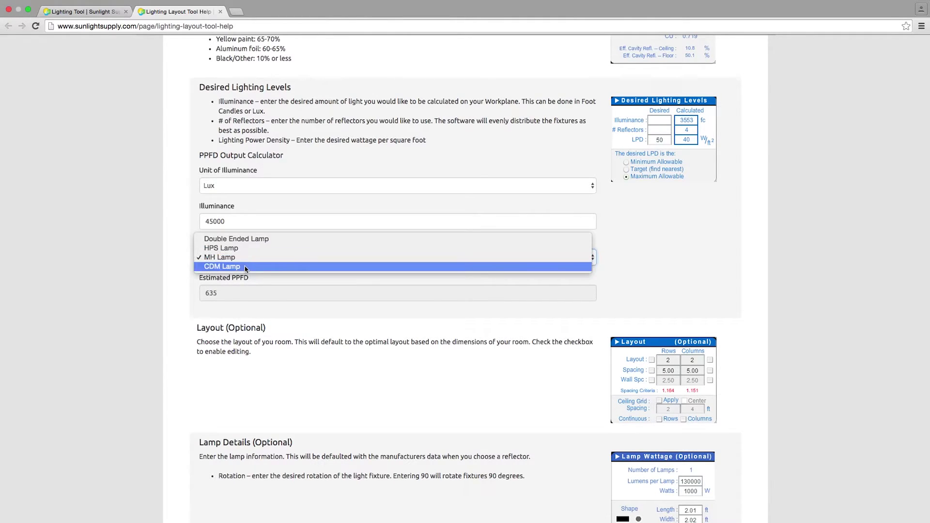
click(246, 266)
click(252, 260)
click(250, 230)
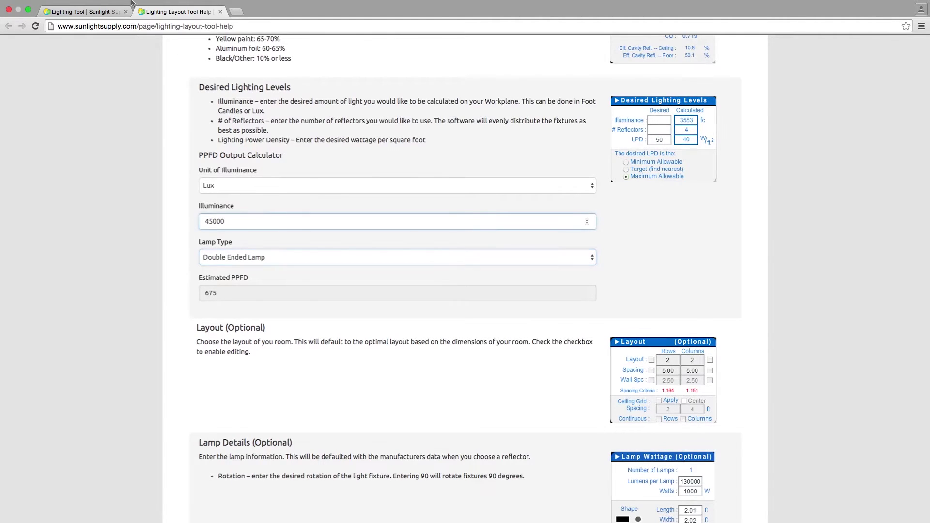
click(80, 12)
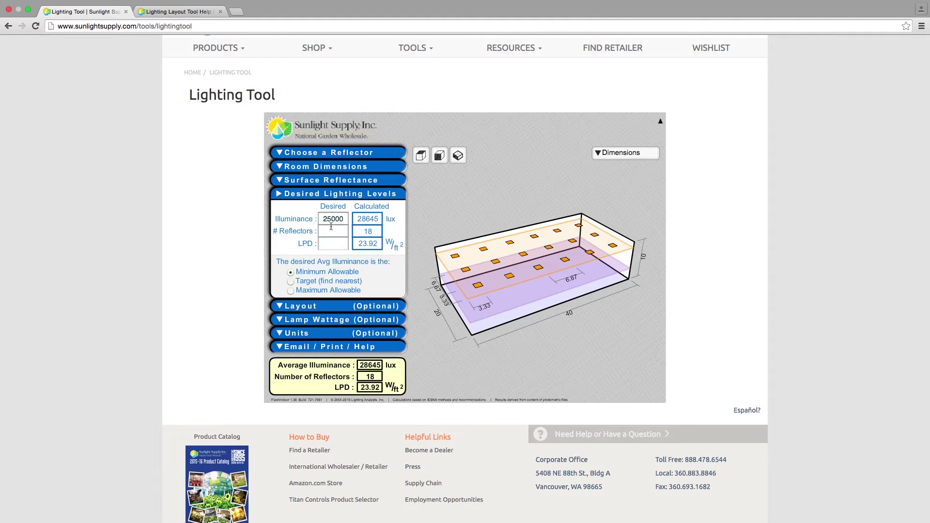
- Replace the desired illuminance with 45000 lux, giving 32 reflectors at 50925 lux and 42.52 W/ft²
double_click(343, 219)
text(45000)
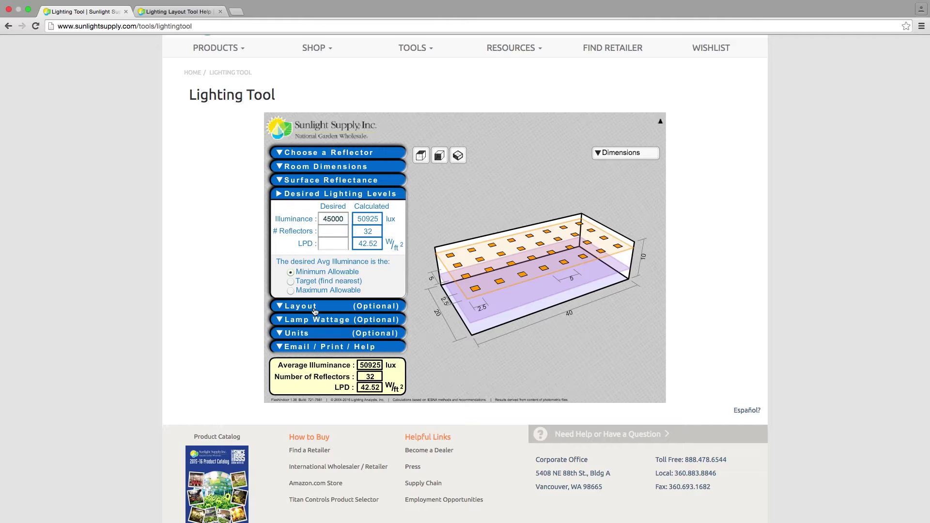
click(297, 347)
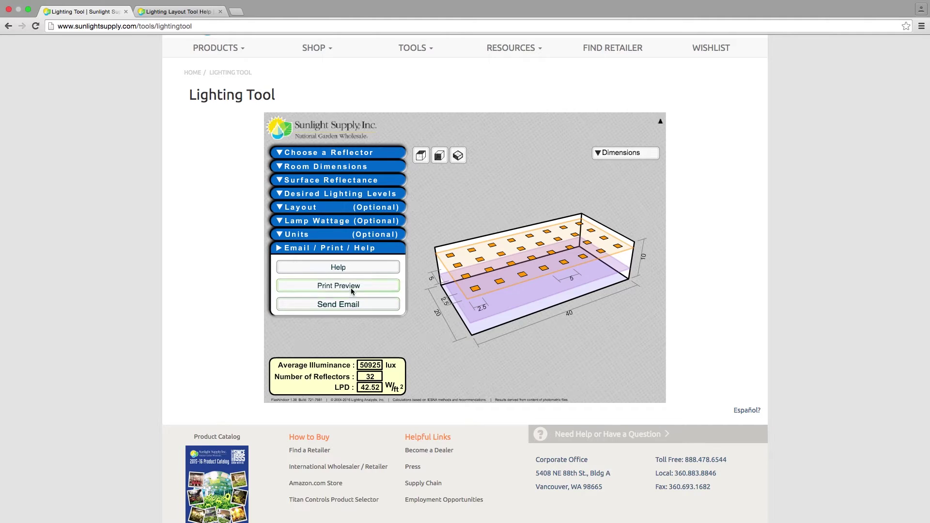
- Open the print preview report and title it 'Grow Room'
click(333, 286)
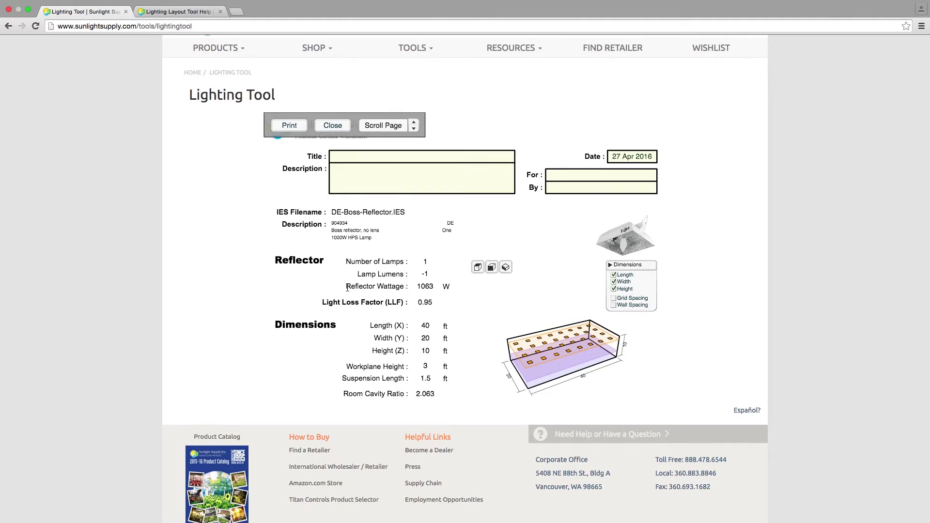
click(371, 160)
click(356, 157)
text(Grow Room)
key(Tab)
scroll(289, 165, up, 2)
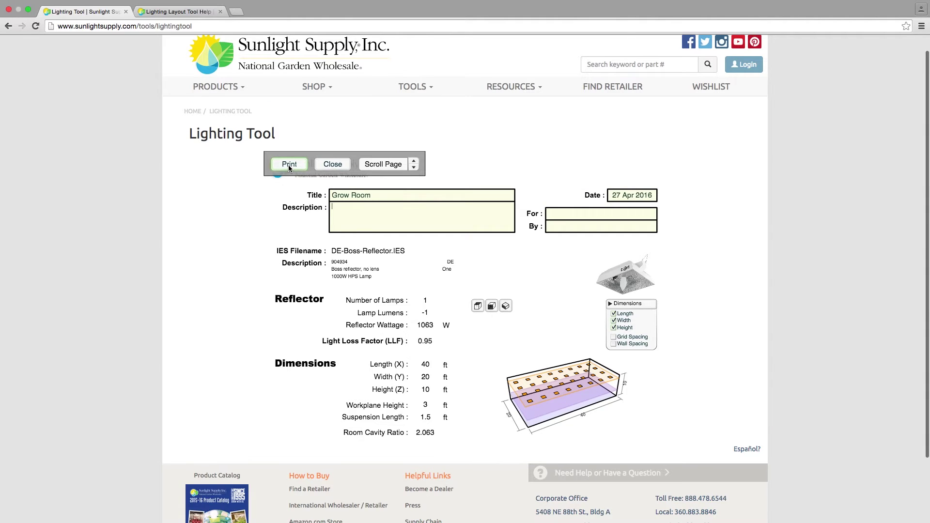
- Page through the report's reflectance figures, results, top-view plan and 4 × 8 layout table
click(414, 168)
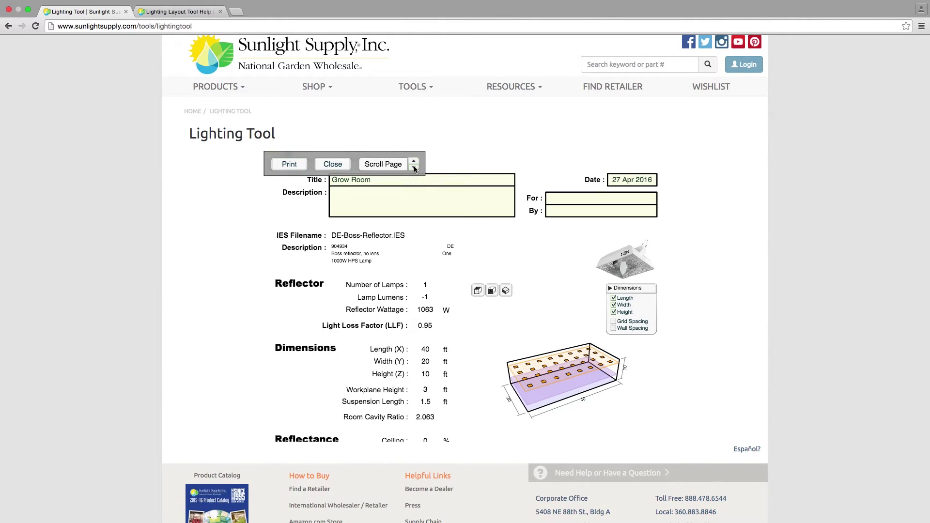
click(415, 168)
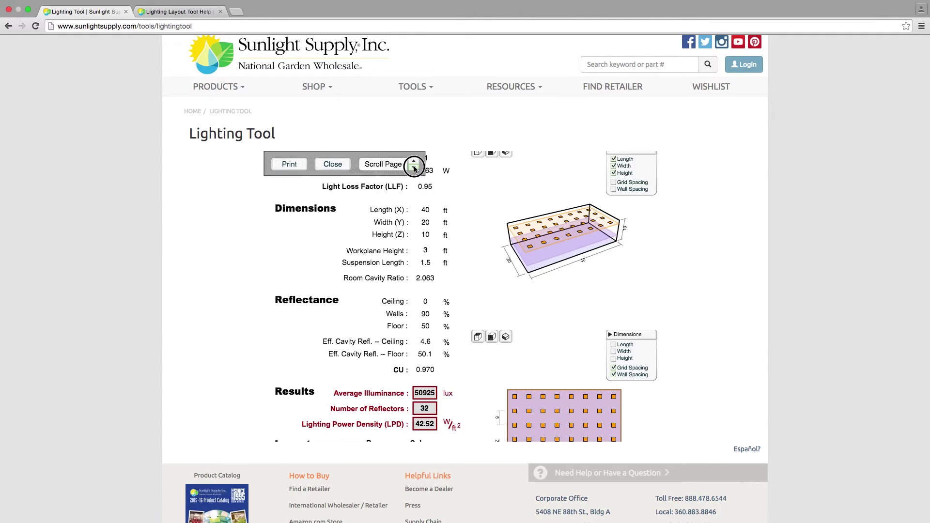
click(414, 167)
click(414, 168)
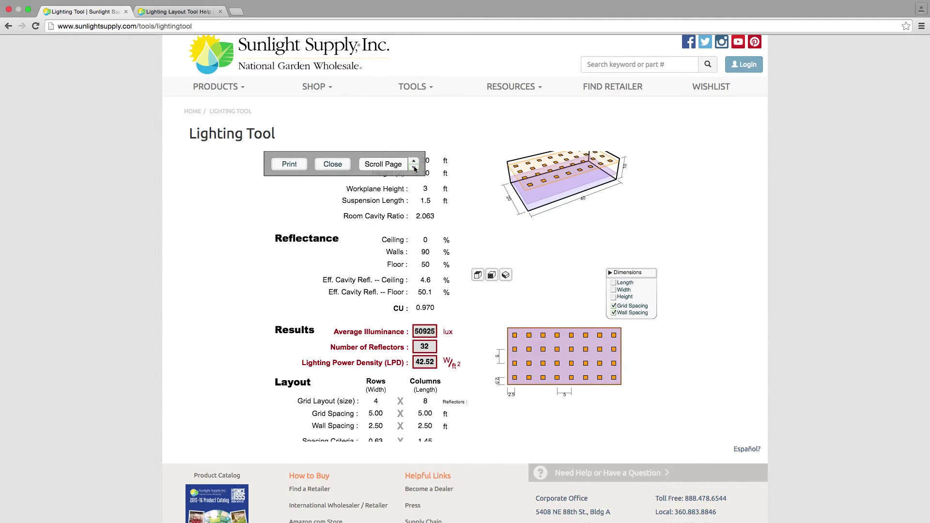
click(414, 168)
click(414, 168)
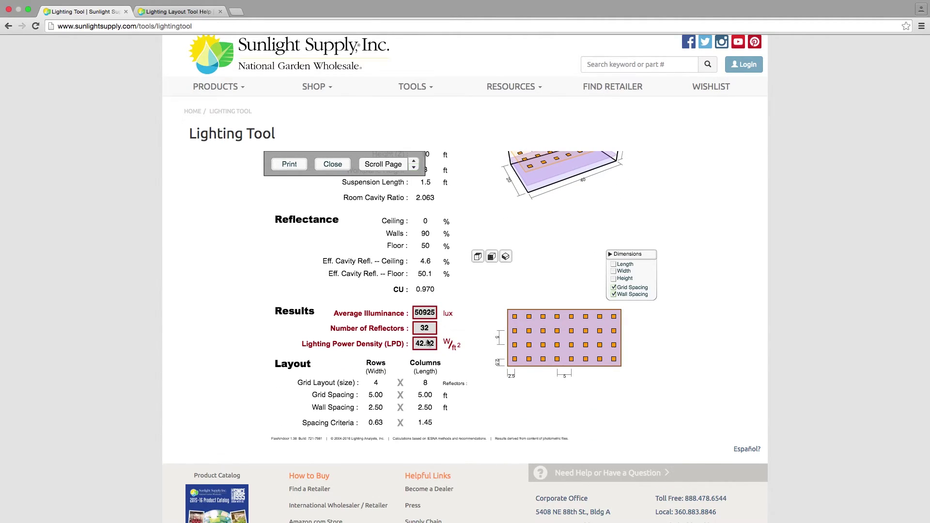
scroll(465, 361, up, 1)
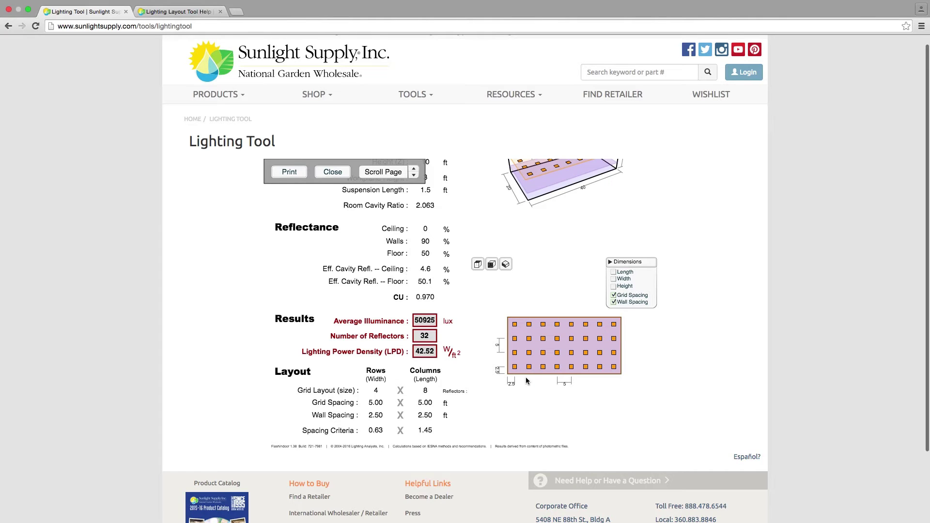
scroll(388, 237, up, 1)
- Cancel printing, open the Email Lighting Layout form, step through its sender, recipient and message fields, then return
click(293, 174)
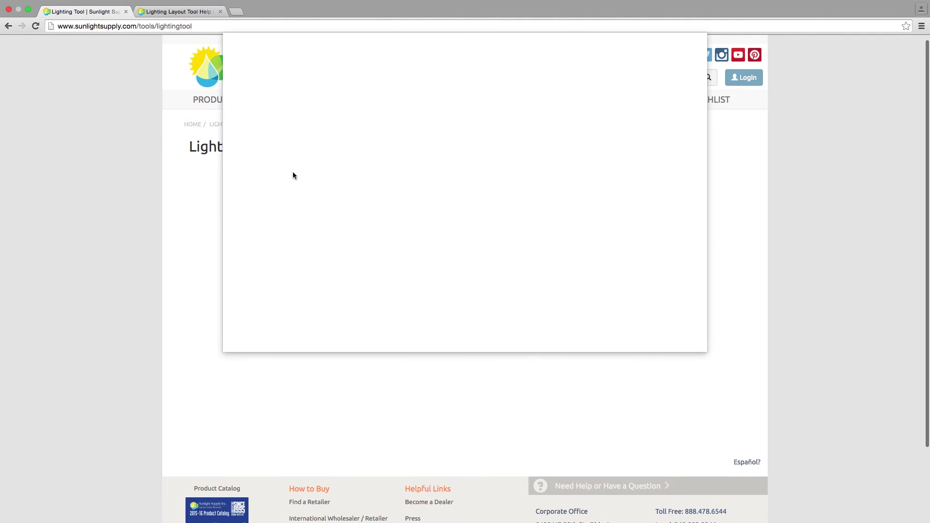
click(321, 76)
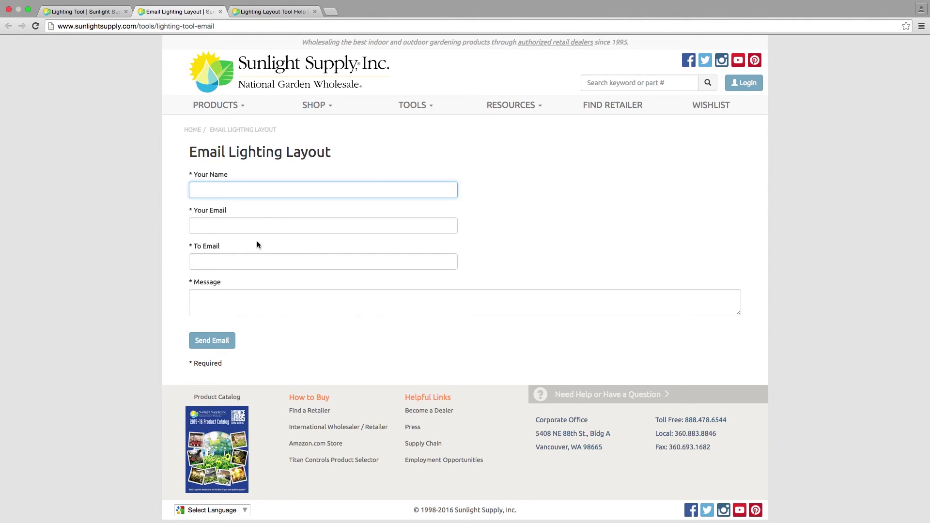
click(257, 226)
click(258, 261)
click(277, 301)
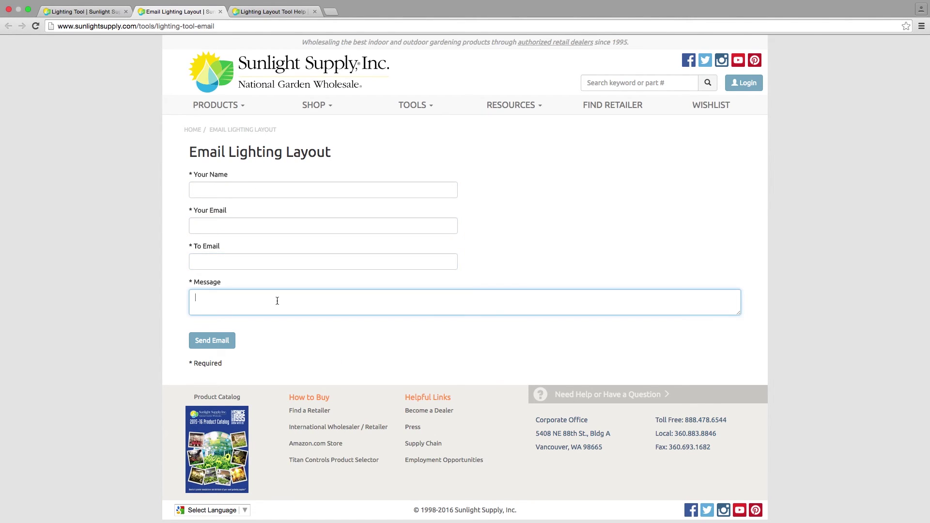
click(87, 14)
- Expand Choose a Reflector and Room Dimensions, confirming 40×20×10 ft, 3 ft workplane, 1.5 ft suspension
scroll(483, 132, down, 3)
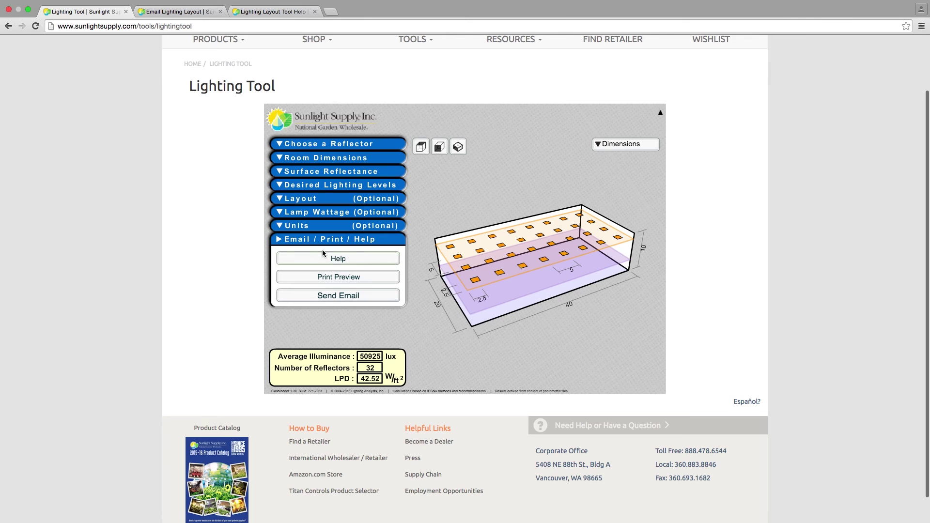
click(308, 144)
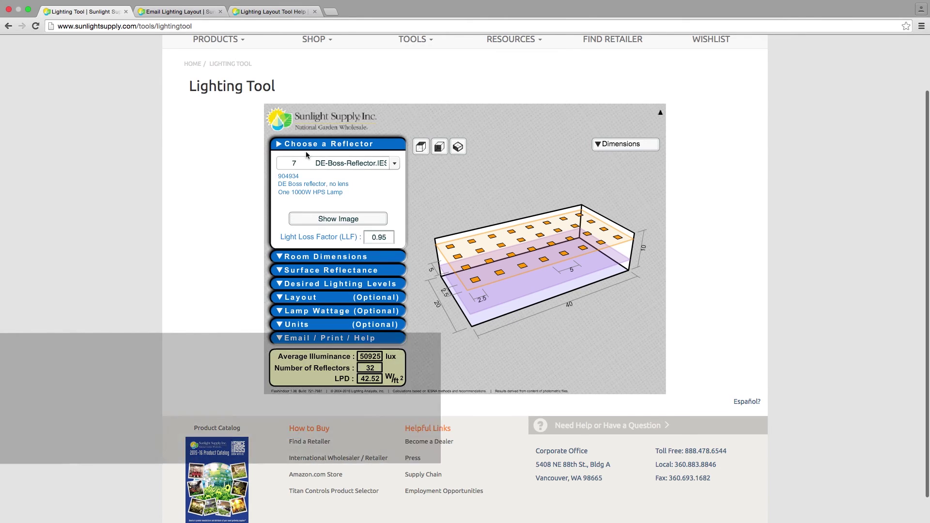
click(325, 256)
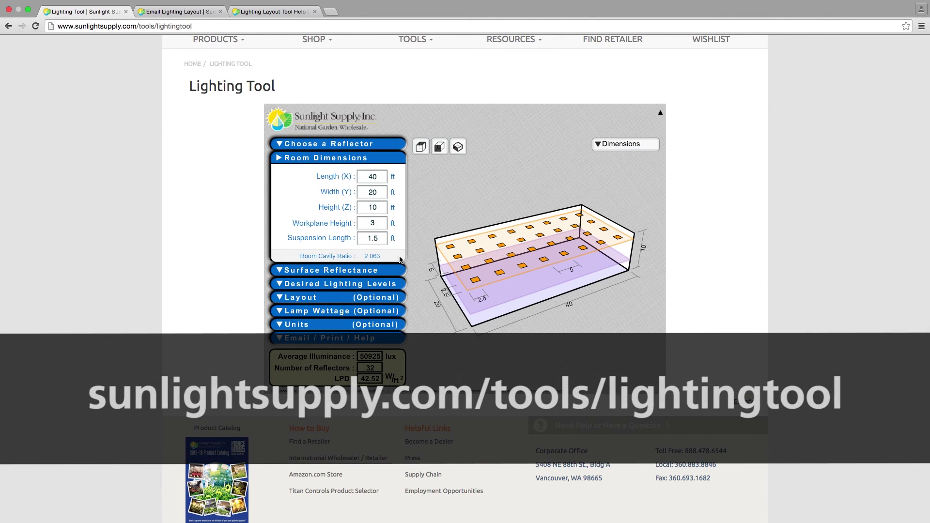